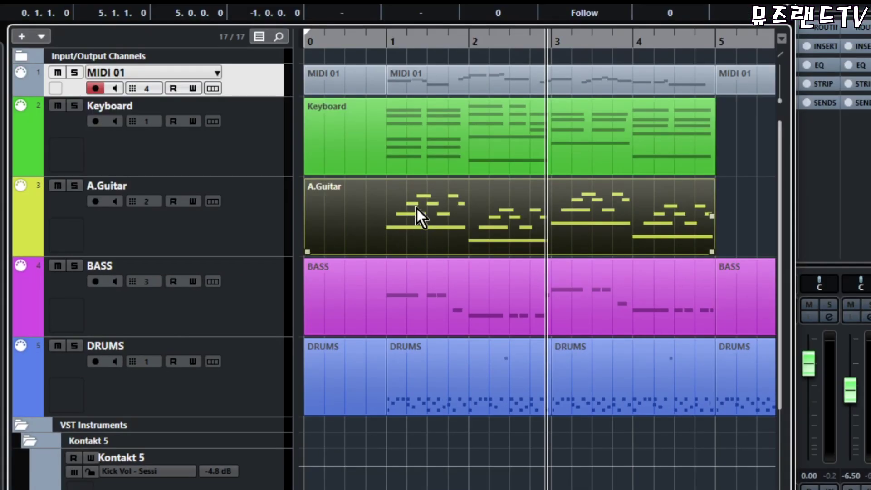
Step: Select the BASS part and play the arrangement from bar 1
left_click(404, 295)
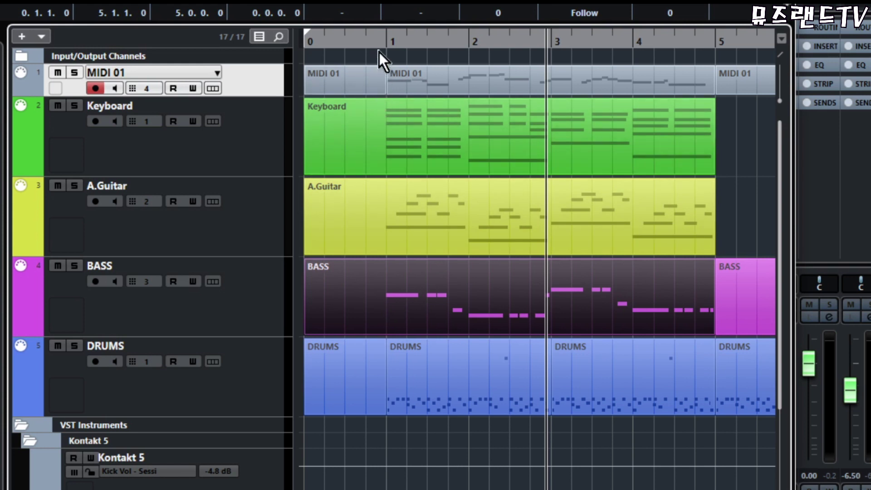
left_click_drag(380, 46, 380, 43)
key("space")
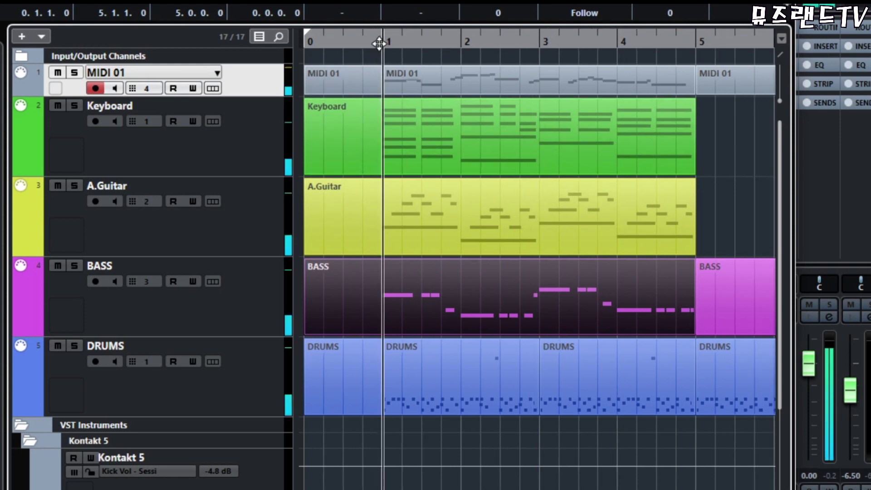
left_click(708, 163)
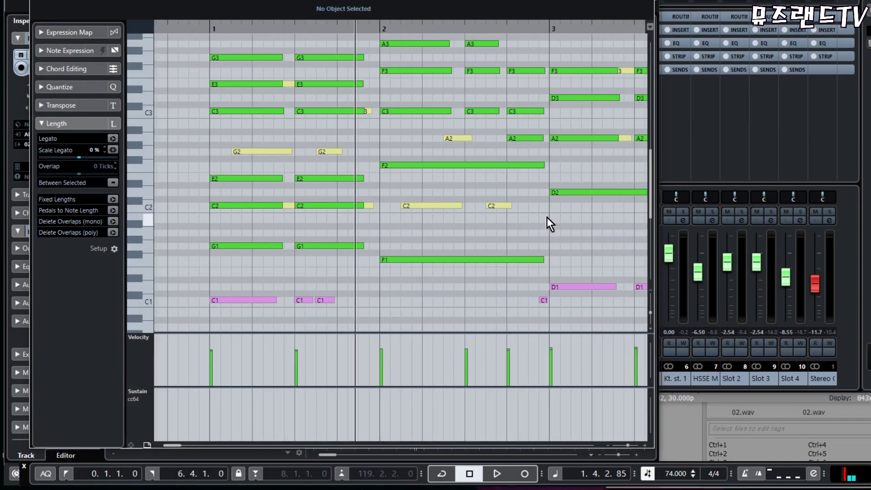
Step: Compare the keyboard's F1 note with the bass F0 note at the start of bar 2
scroll(444, 159, "down", 2)
scroll(444, 158, "right", 2)
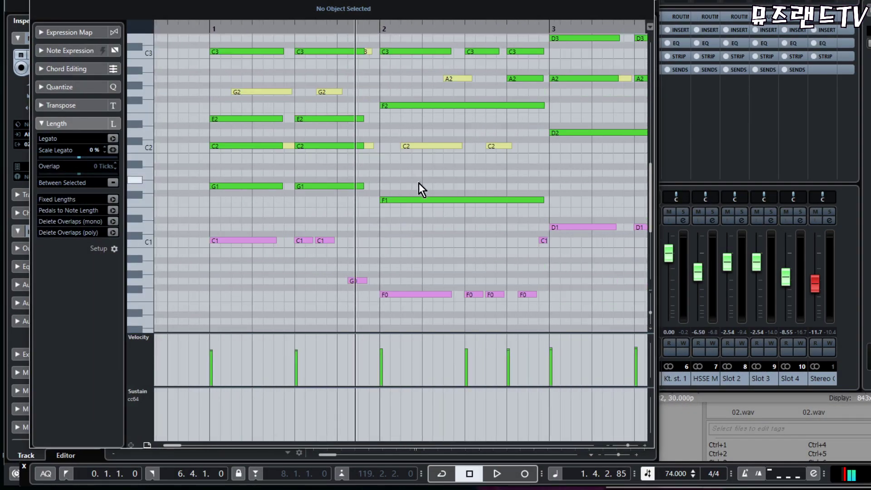
left_click(400, 200)
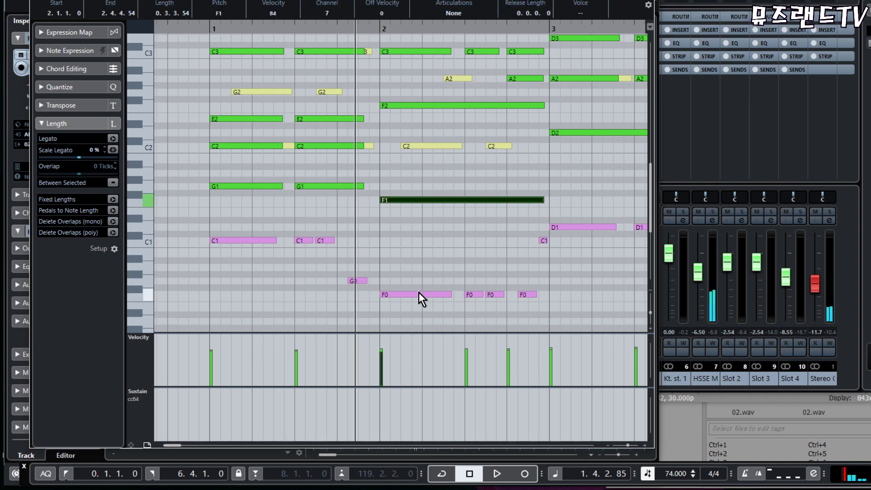
left_click(418, 294)
left_click_drag(395, 164, 428, 313)
left_click(419, 233)
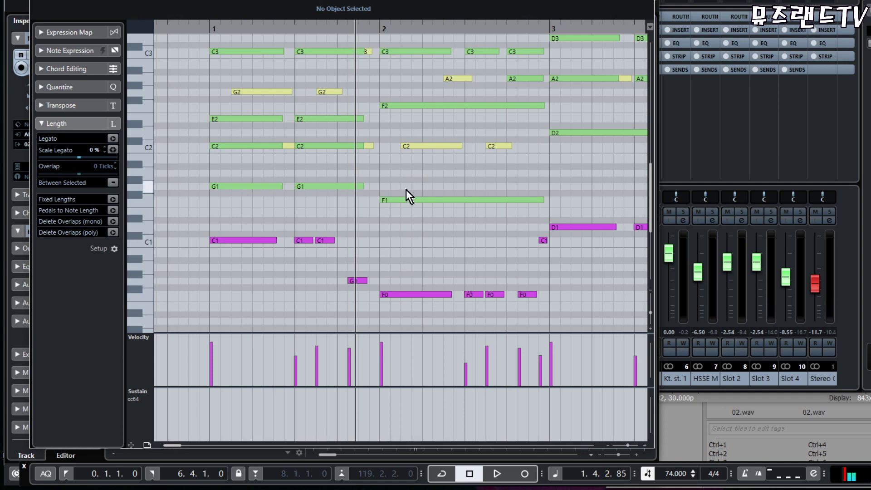
Step: Compare the keyboard's F1 note in bar 2 with the guitar's first C2 note above it
scroll(406, 190, "up", 3)
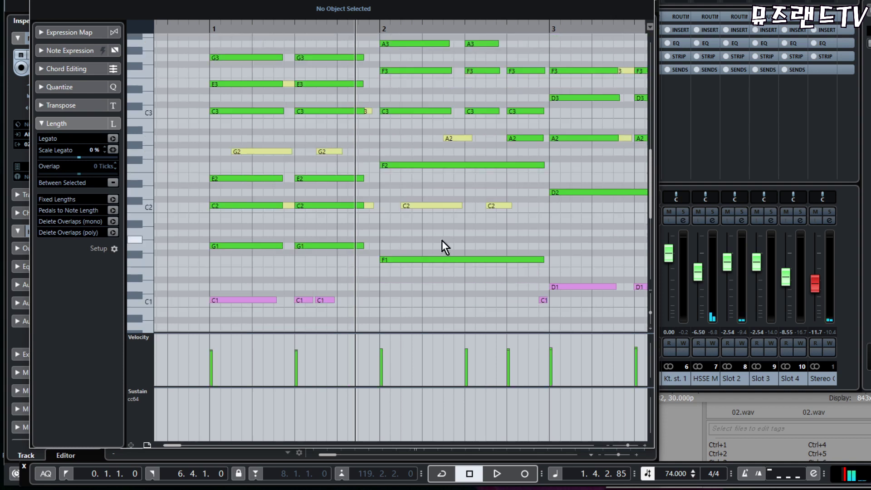
left_click(401, 259)
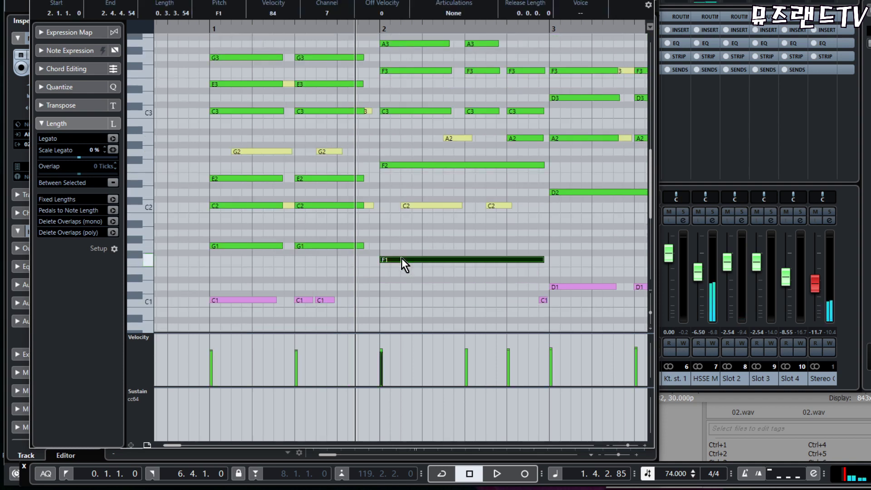
left_click(415, 224)
left_click(419, 206)
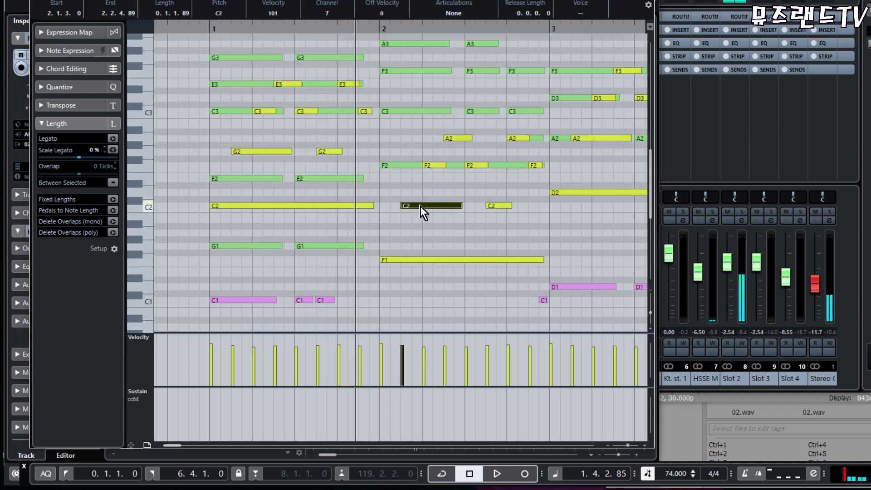
left_click(426, 237)
left_click_drag(388, 187, 427, 274)
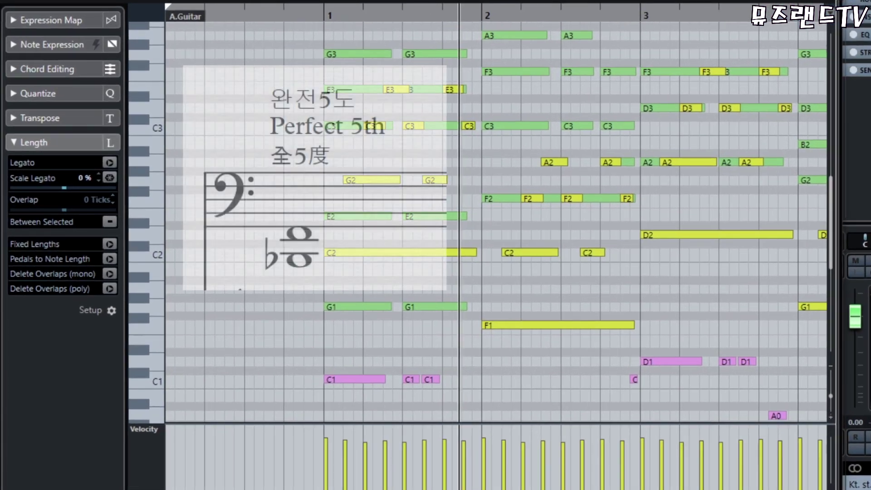
Step: Highlight the low notes of bar 2 by interval, first F0 with F1, and F1 with C2
scroll(499, 227, "down", 4)
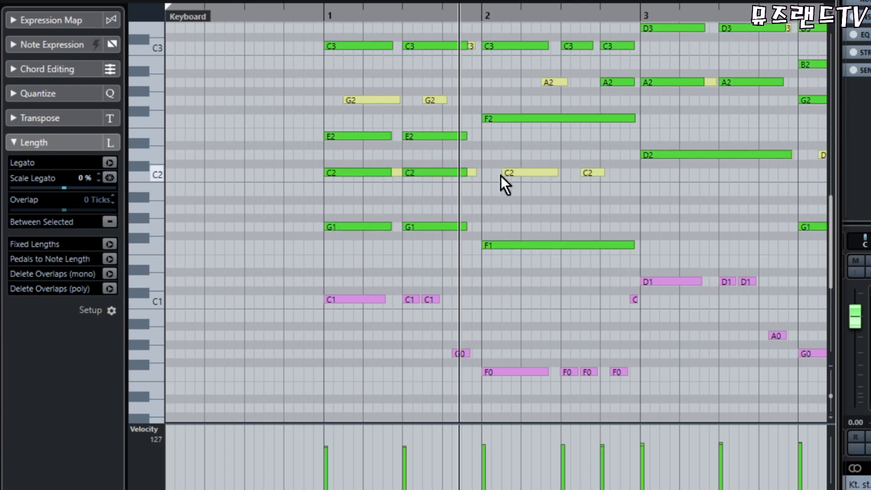
left_click_drag(486, 149, 618, 410)
left_click(509, 220)
left_click_drag(490, 215, 539, 402)
left_click(665, 229)
left_click_drag(536, 273, 563, 167)
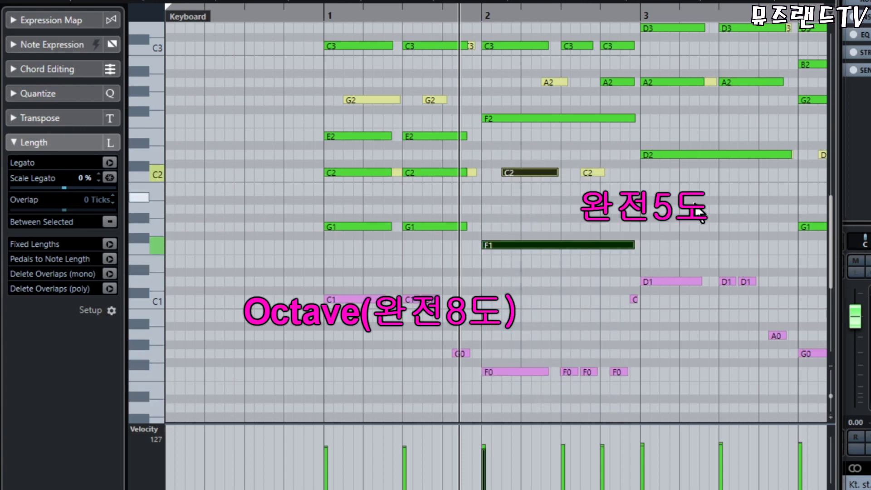
left_click(699, 211)
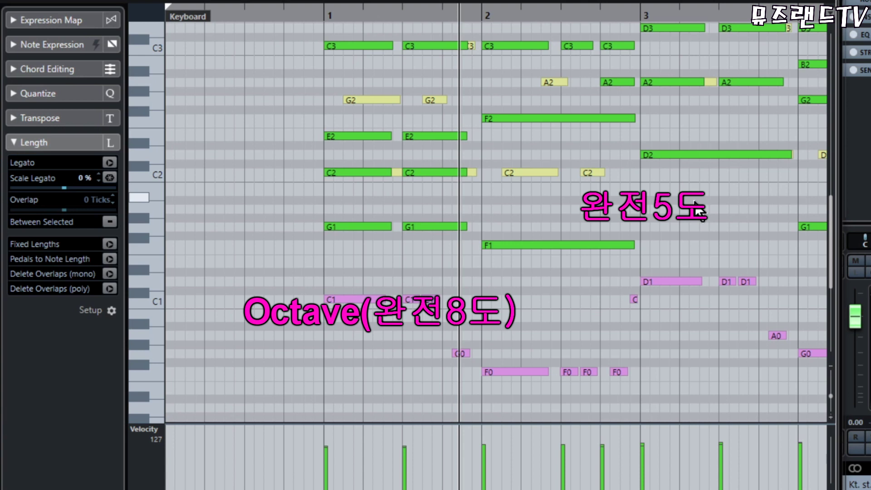
Step: Select the keyboard's A3, F3 and C3 chord notes at the start of bar 2 and play the passage
scroll(695, 202, "up", 4)
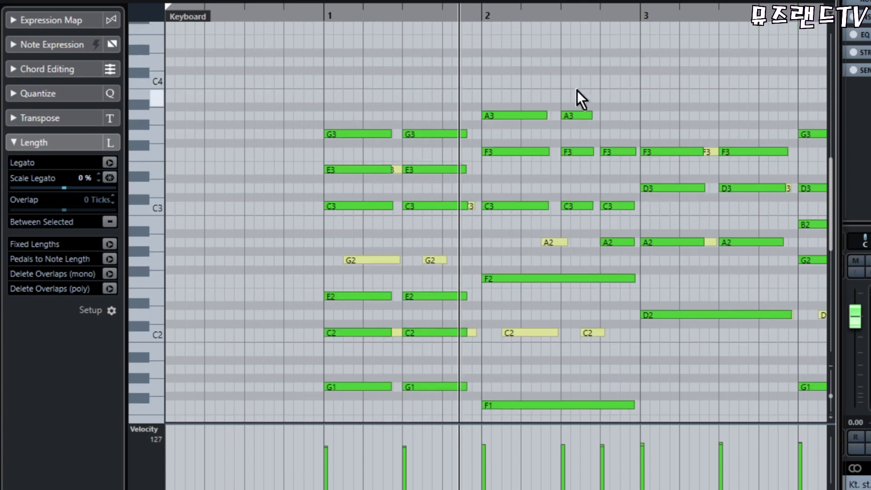
left_click_drag(503, 88, 511, 155)
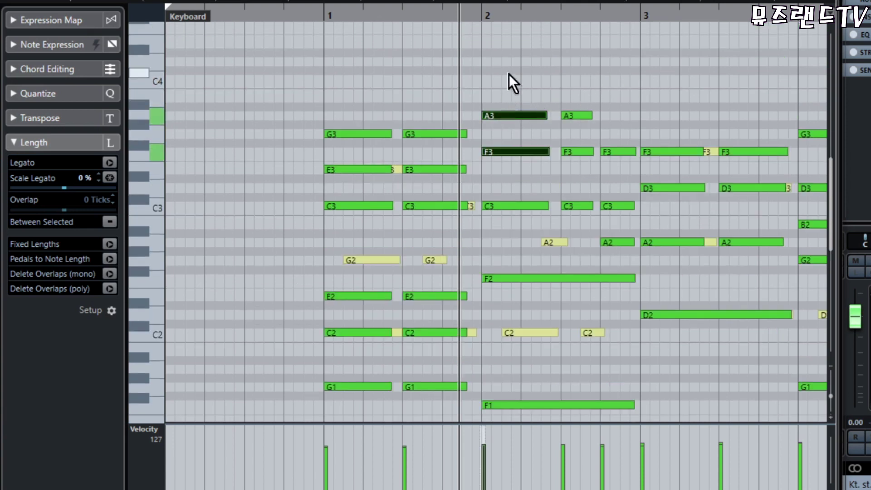
left_click(508, 205, "shift")
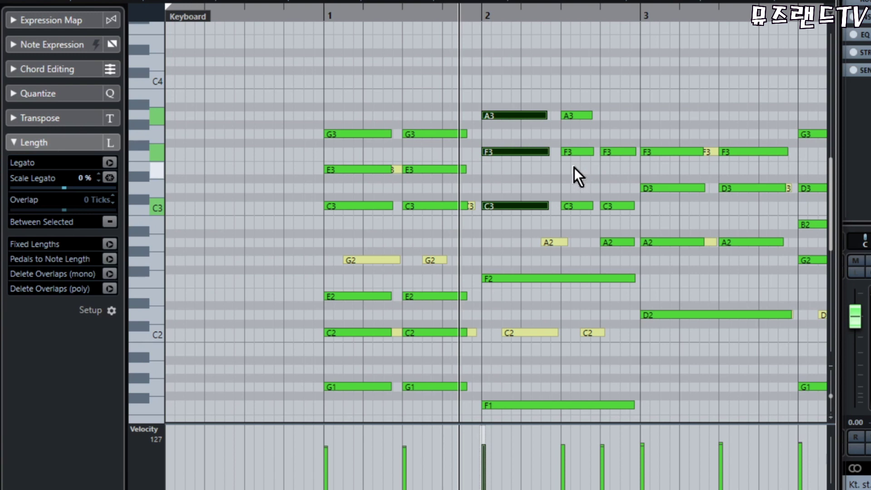
key("space")
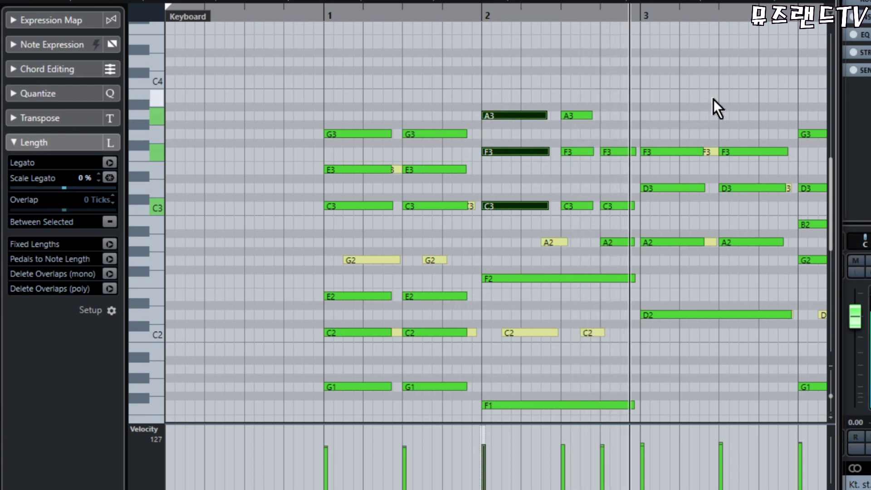
key("space")
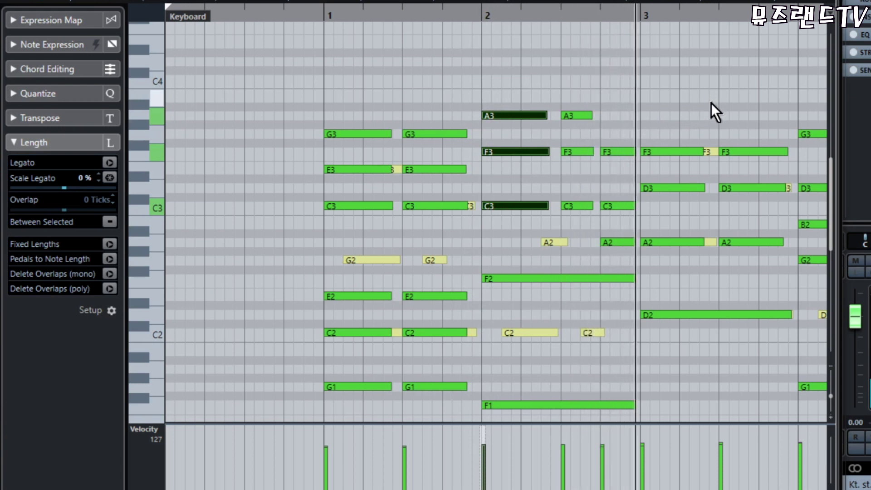
Step: Audition the bass F0 and the keyboard's F1 and F2 in bar 2, and select them to compare their octave spacing
scroll(711, 103, "down", 4)
left_click(619, 284)
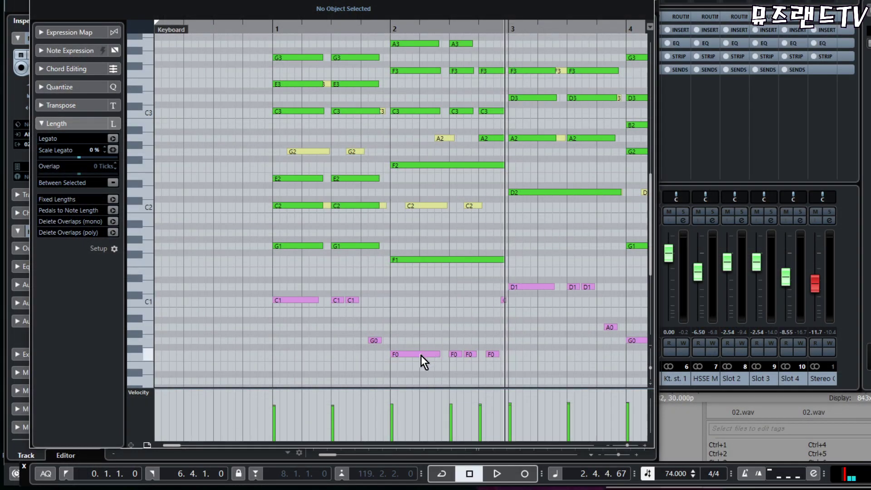
left_click(421, 356)
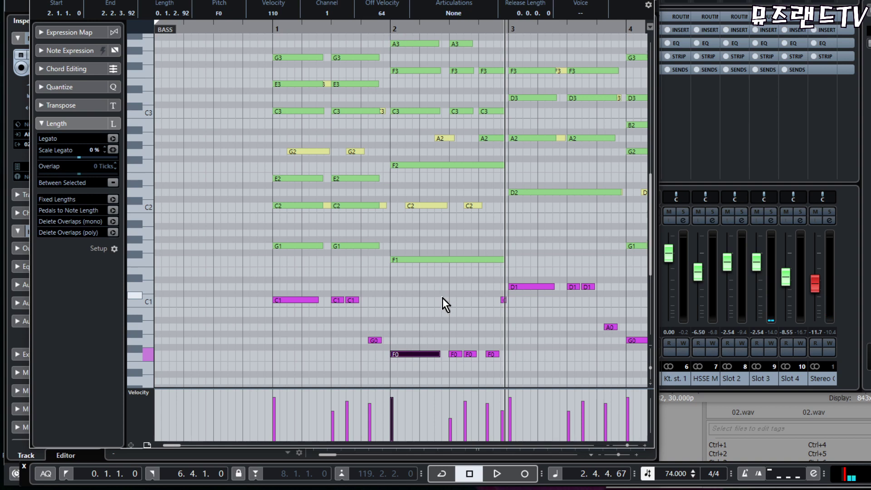
left_click(419, 262)
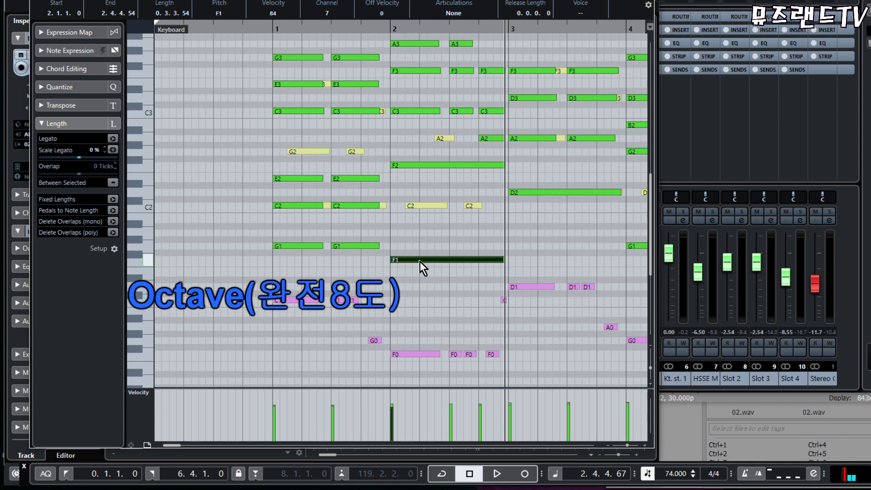
left_click(434, 164)
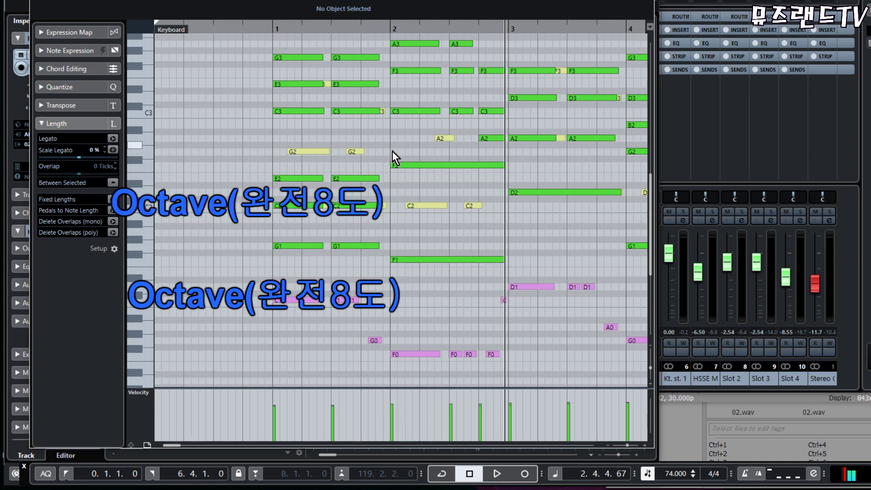
left_click_drag(392, 150, 397, 364)
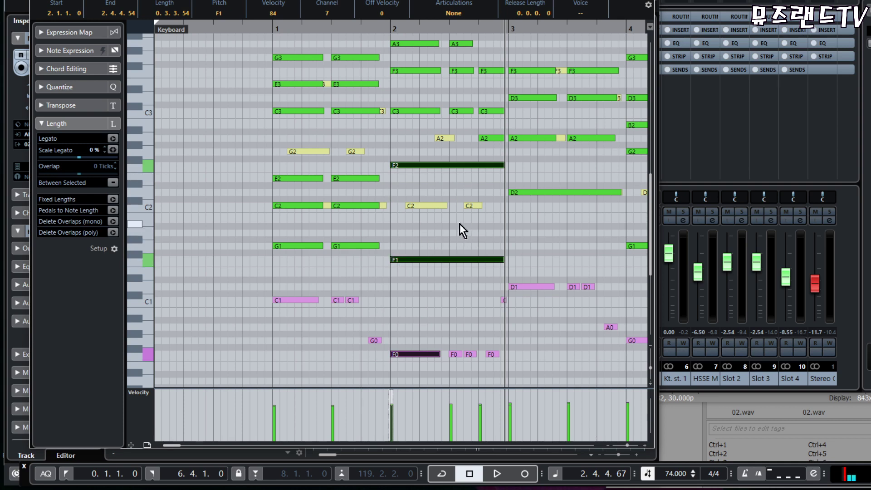
left_click_drag(390, 146, 478, 294)
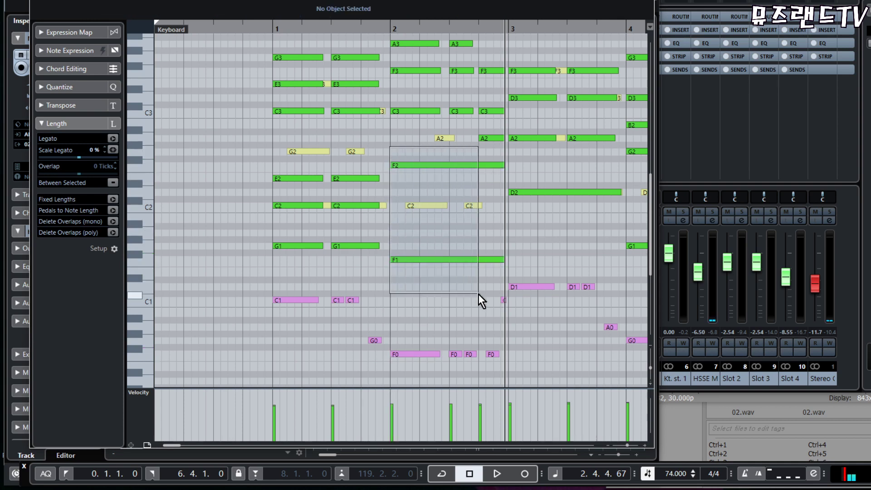
Step: Audition the guitar's first C2 in bar 2, and compare the F0–F1 octave with the F1–C2 fifth
left_click(427, 206)
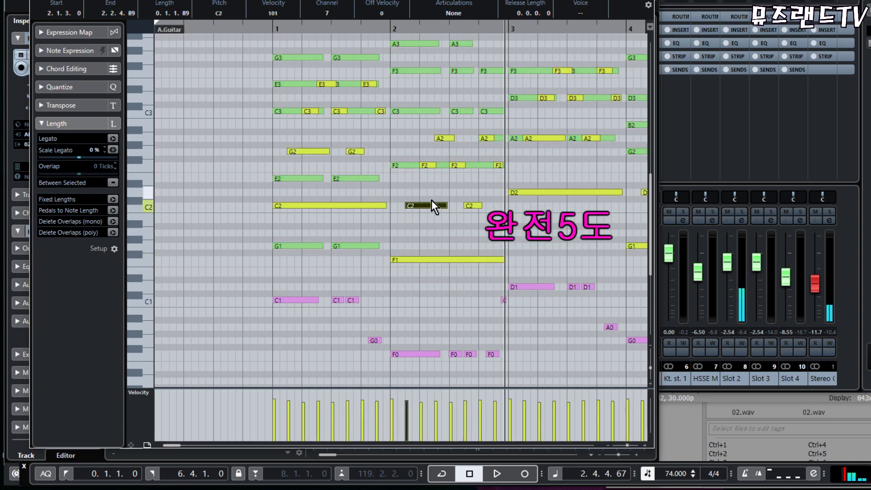
left_click(460, 266)
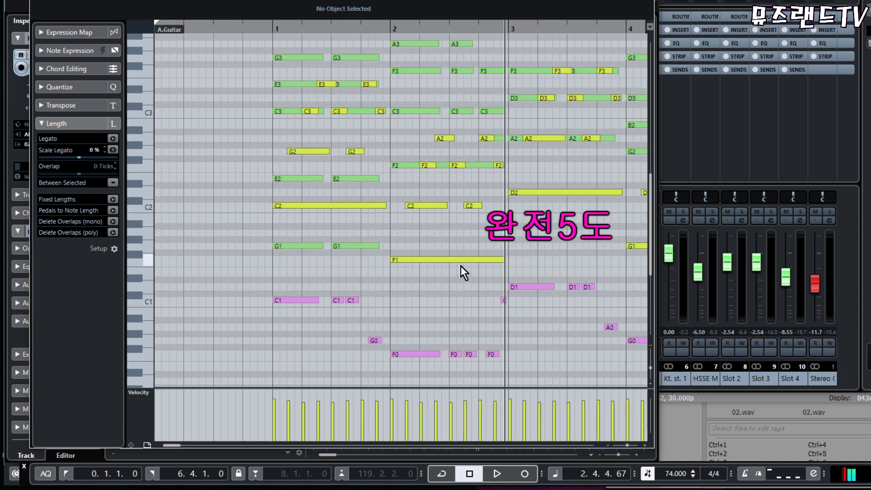
left_click_drag(393, 242, 434, 369)
left_click(415, 332)
left_click_drag(401, 196, 443, 285)
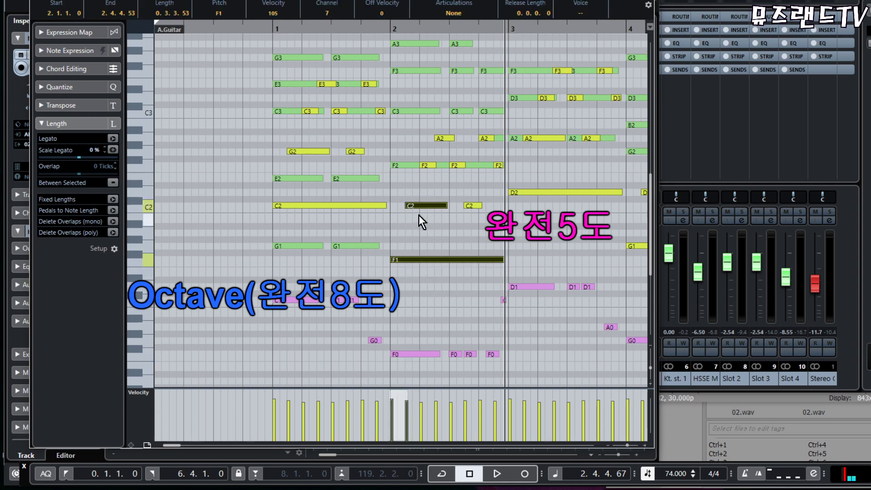
left_click(422, 269)
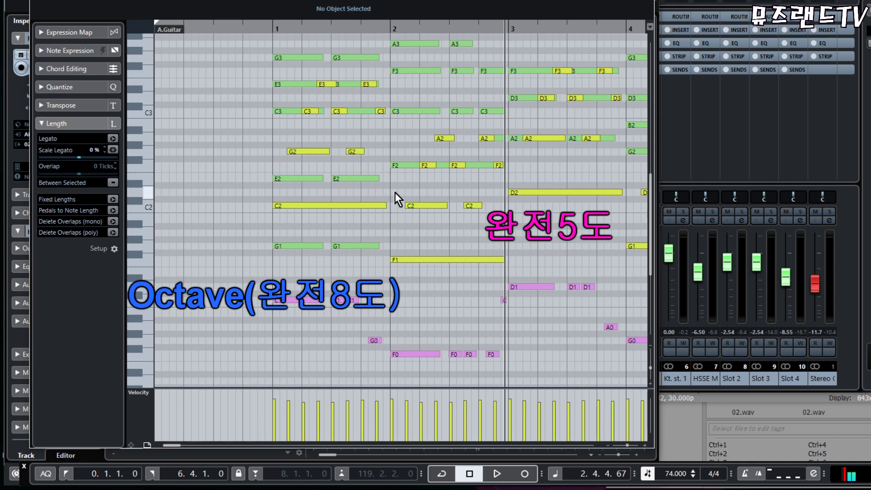
Step: Highlight the whole low range of bar 2 from C2 down to F0
left_click_drag(395, 193, 424, 352)
left_click(468, 298)
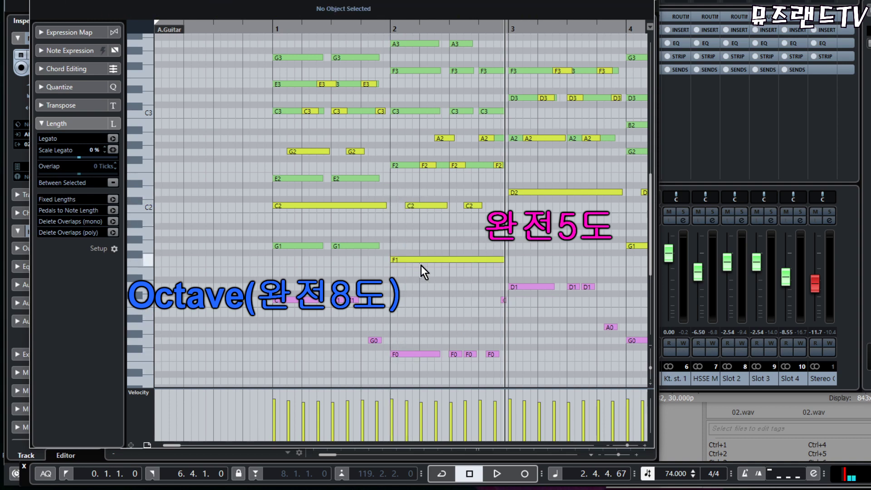
left_click_drag(395, 187, 488, 375)
left_click(400, 150)
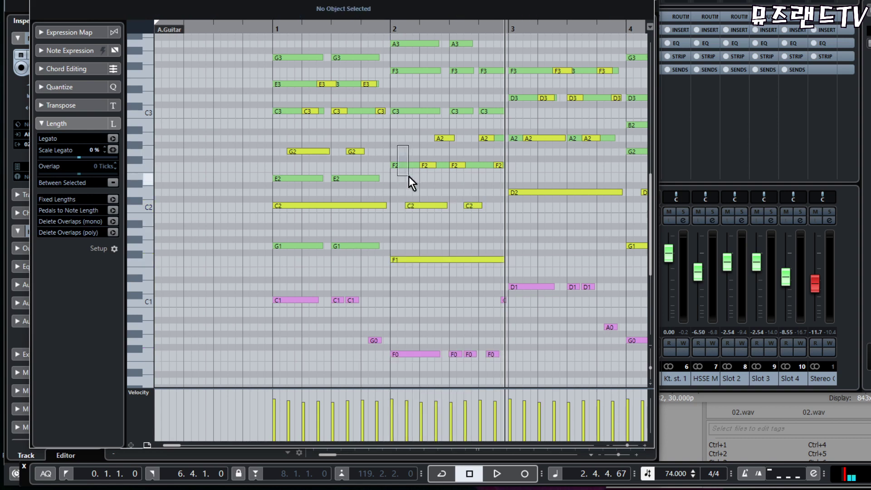
Step: Audition the keyboard's upper chord notes C3 and F3 at the start of bar 2
left_click(422, 111)
left_click(420, 71)
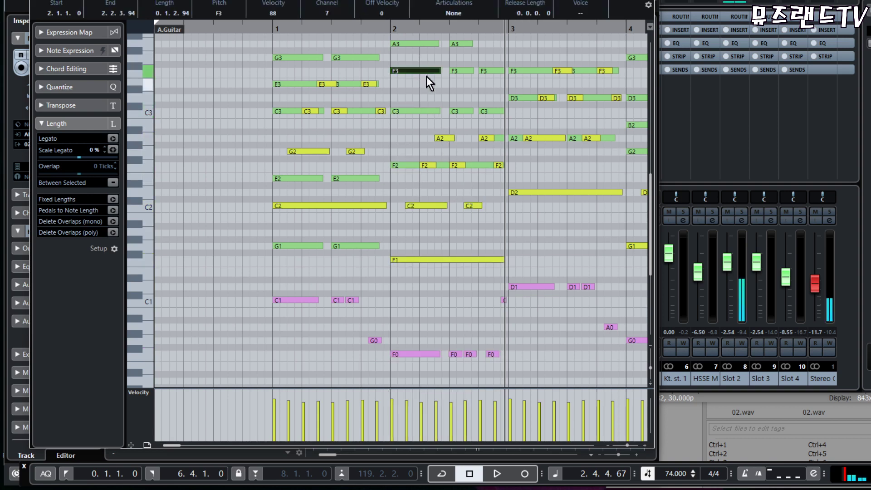
left_click(339, 74)
left_click(152, 96)
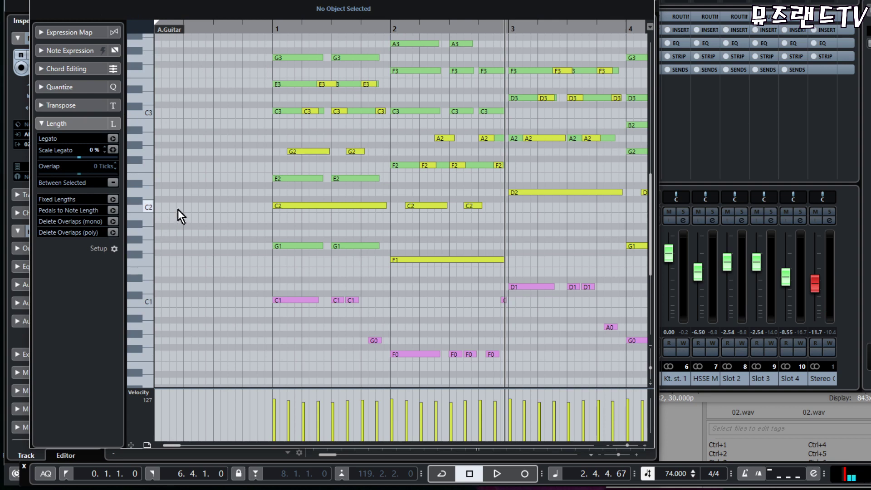
Step: Compare the wide spacing of bar 2's low notes with the closer chord notes from F2 up to A3
left_click_drag(398, 230, 429, 356)
left_click(421, 233)
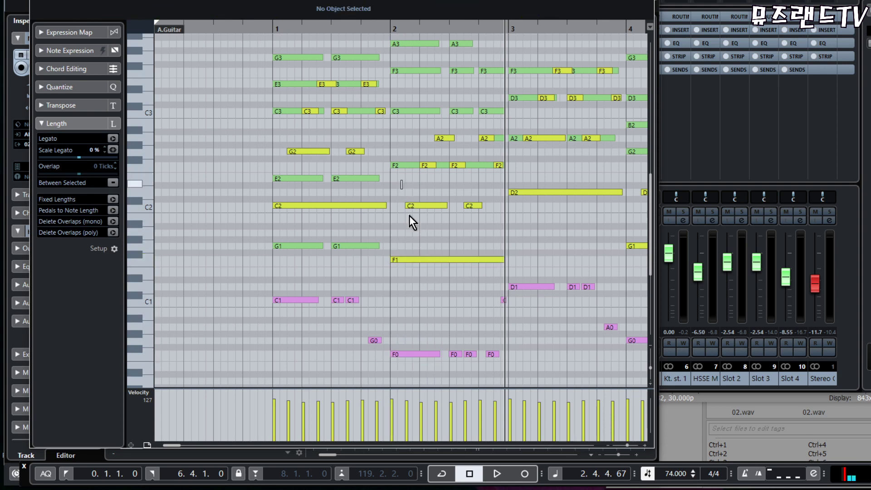
left_click_drag(409, 216, 436, 293)
left_click(450, 302)
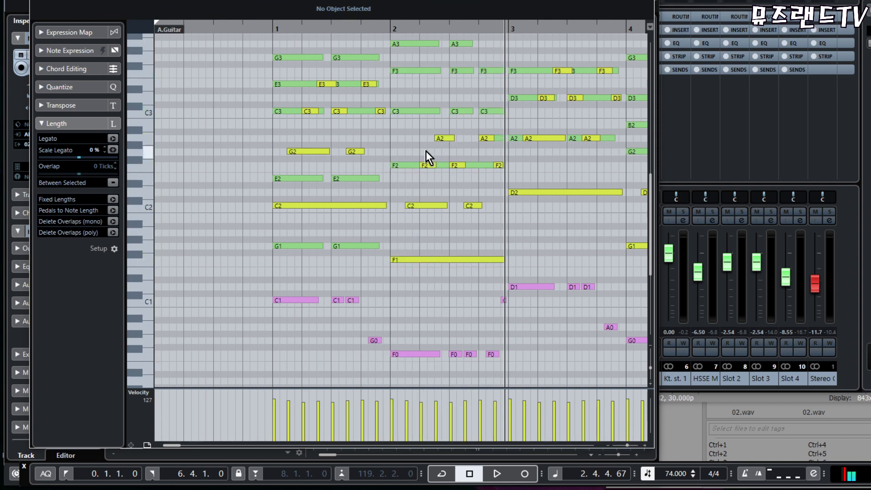
left_click_drag(422, 170, 501, 36)
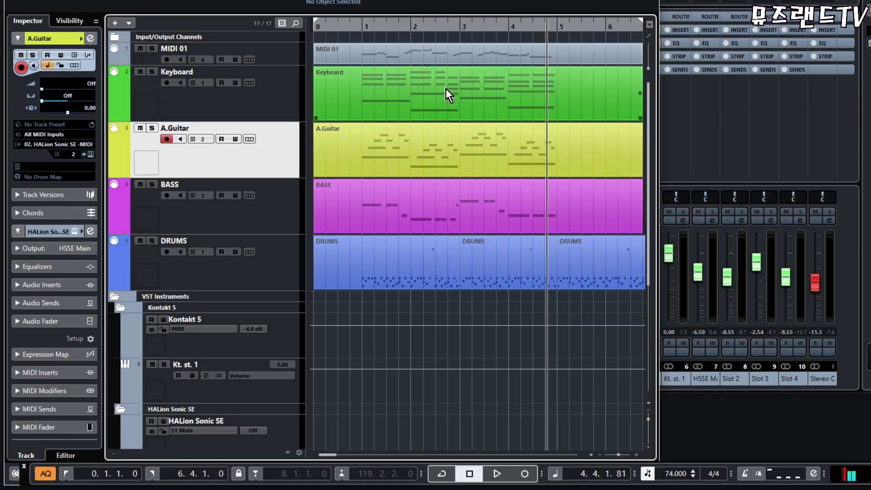
Step: Open the Keyboard part and record an arpeggio over bars 1–4 above held low notes C2, F1, D2 and G1
left_click(439, 87)
left_click(415, 155)
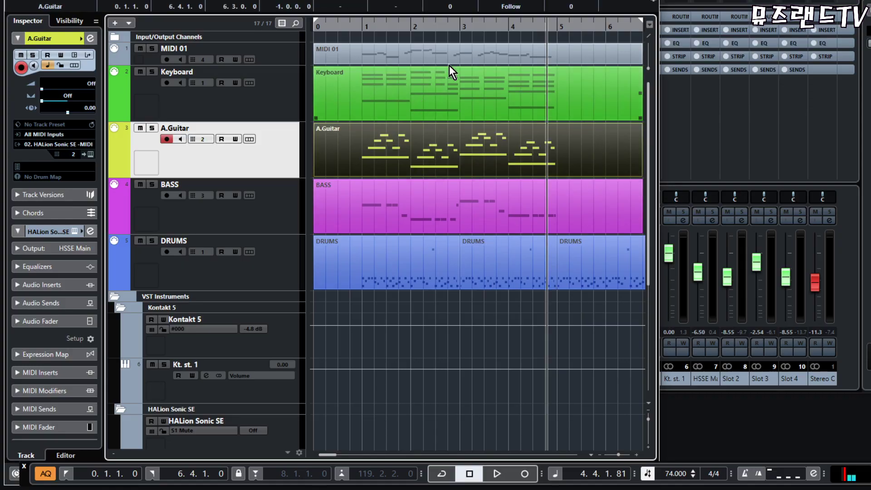
left_click(438, 108)
double_click(437, 109)
key("KP_Multiply")
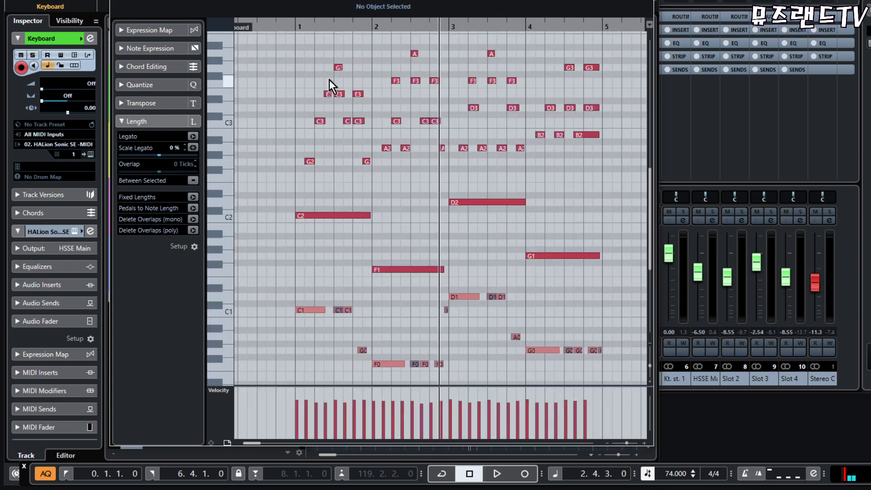
Step: Play the keyboard arpeggio with the bass from bar 1 to the end of bar 4
left_click(291, 25)
key("space")
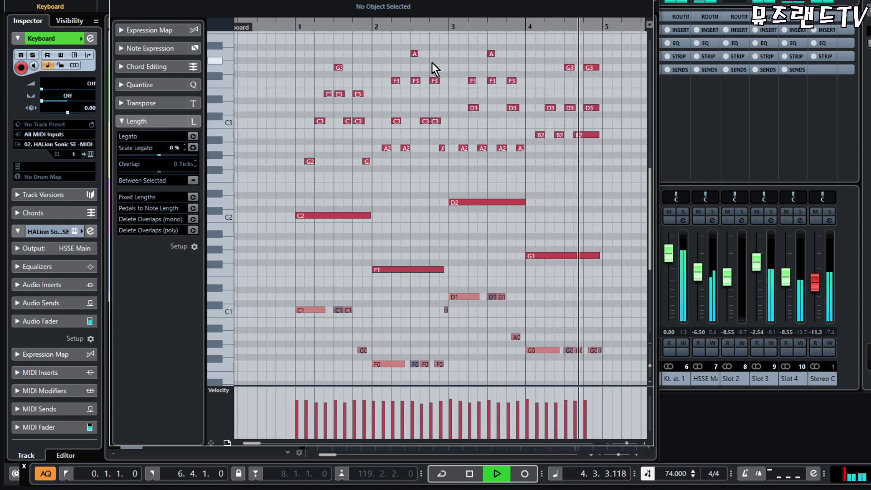
key("space")
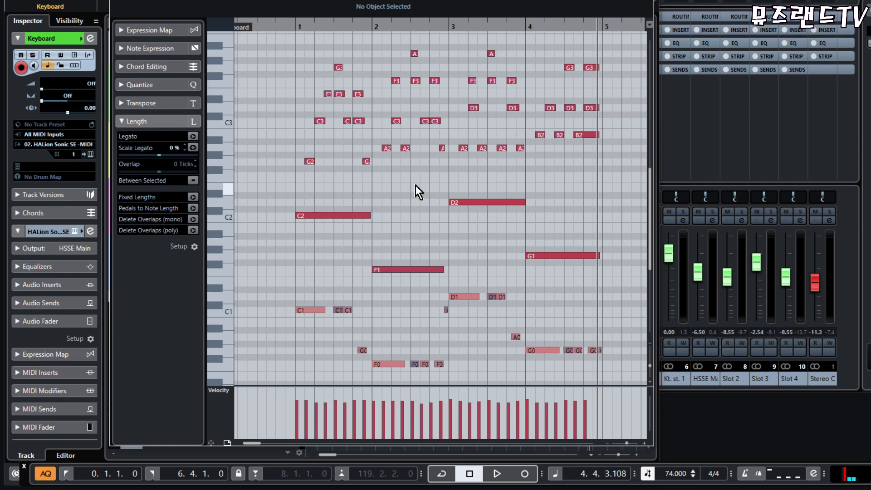
Step: Highlight the low keyboard and bass notes of bars 1–4, and highlight the closer arpeggio notes from G2 up to A3
left_click_drag(285, 47, 599, 366)
left_click(619, 372)
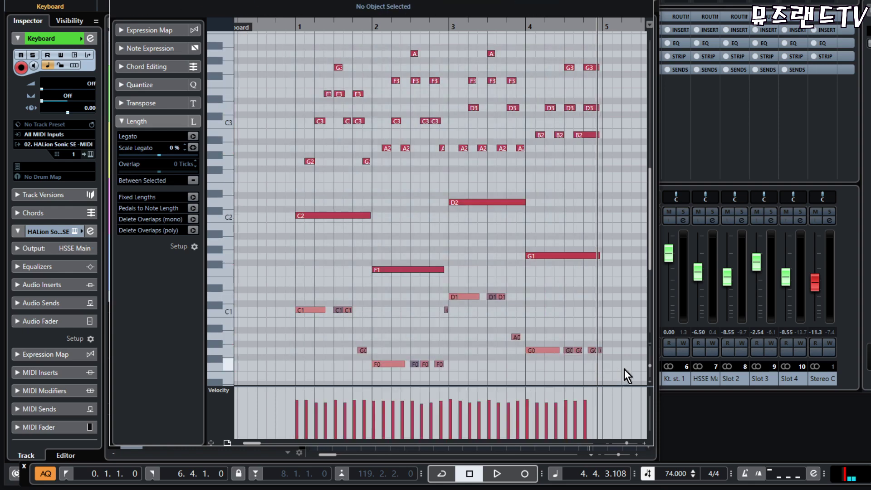
left_click_drag(630, 372, 604, 372)
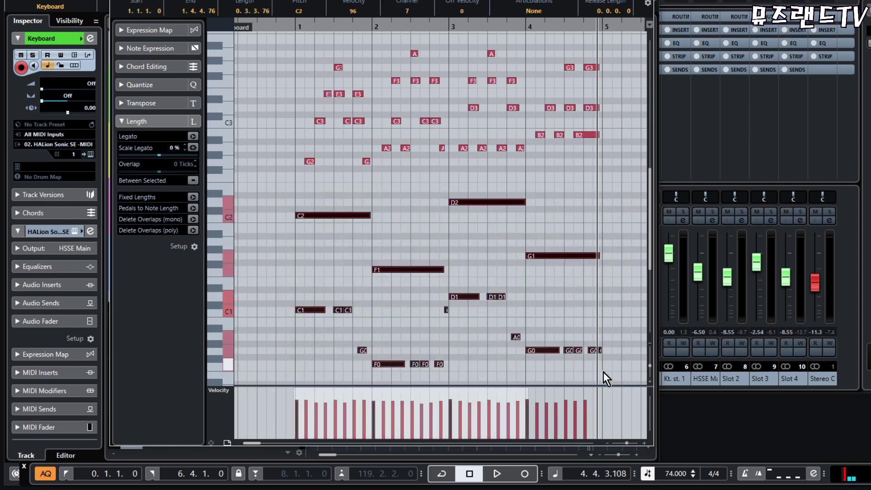
left_click_drag(621, 177, 280, 45)
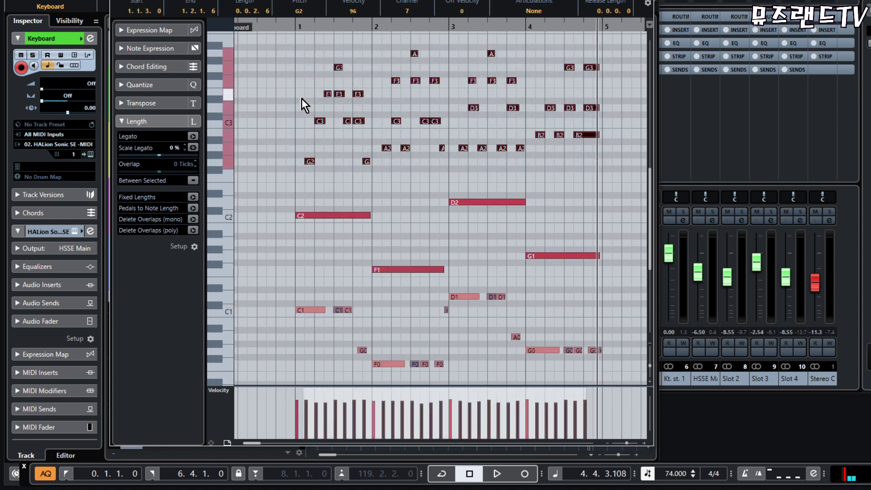
left_click_drag(289, 41, 603, 171)
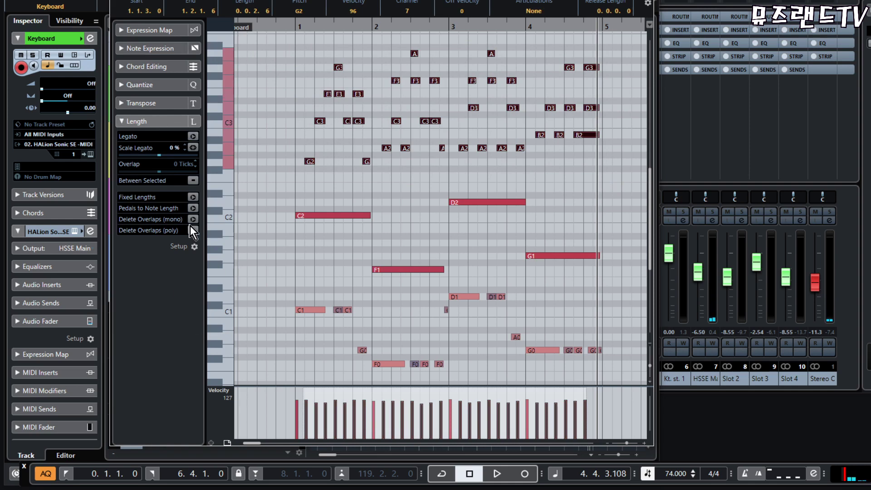
Step: Open the empty A.Guitar part, turn on the metronome click and record two block chords per bar over bars 1–4
key("ctrl+e")
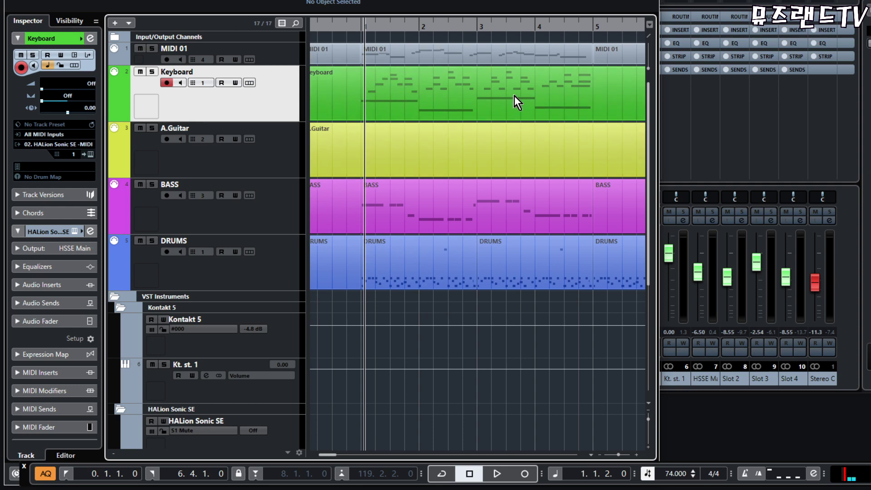
double_click(389, 145)
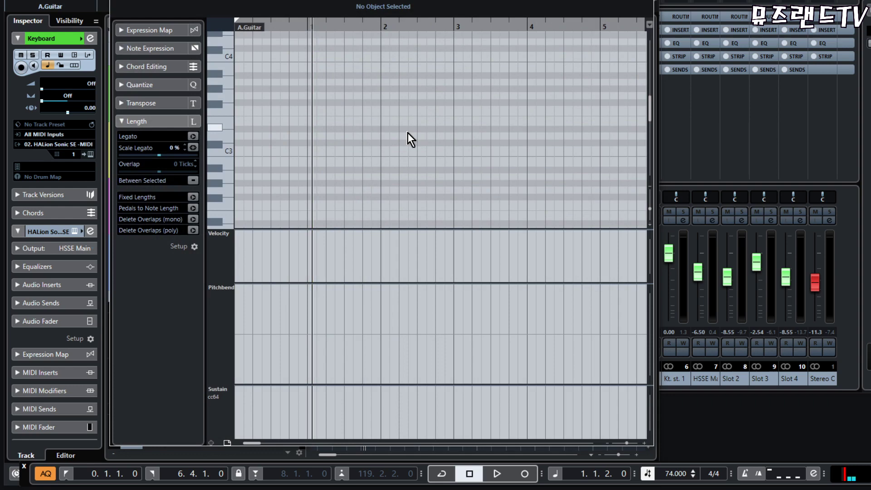
key("c")
key("KP_Multiply")
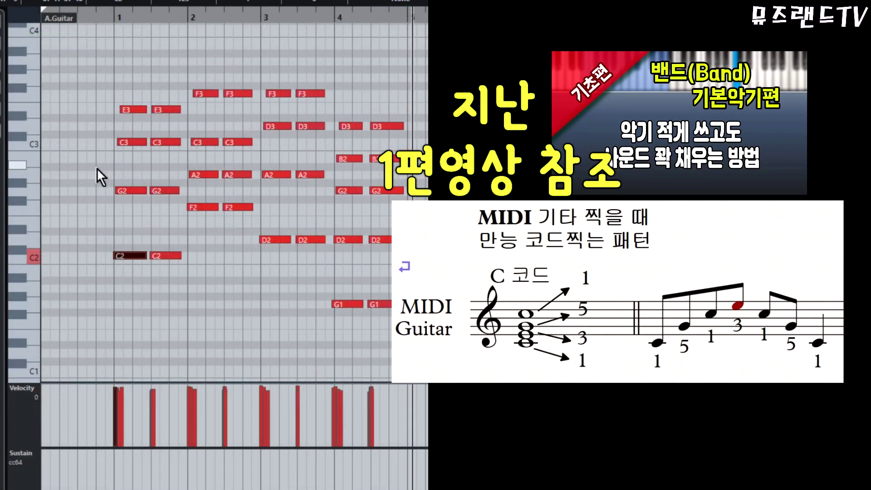
Step: Examine the first guitar chord of bar 1, highlighting its low C2 and G2 and comparing the C3 and E3 above
left_click(104, 177)
left_click(129, 190)
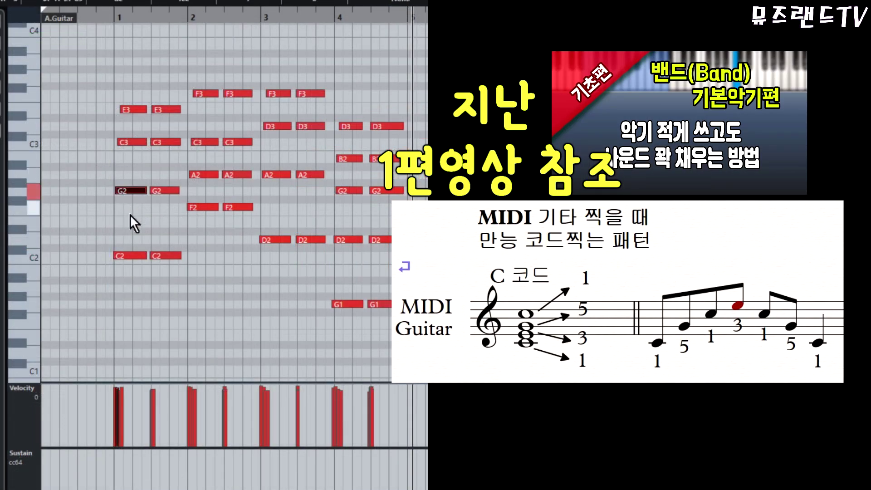
left_click_drag(98, 176, 130, 285)
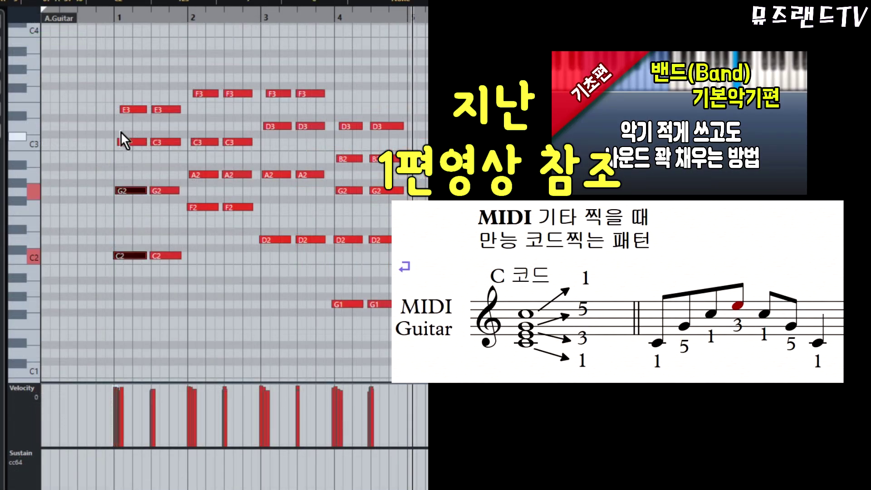
left_click_drag(113, 88, 113, 127)
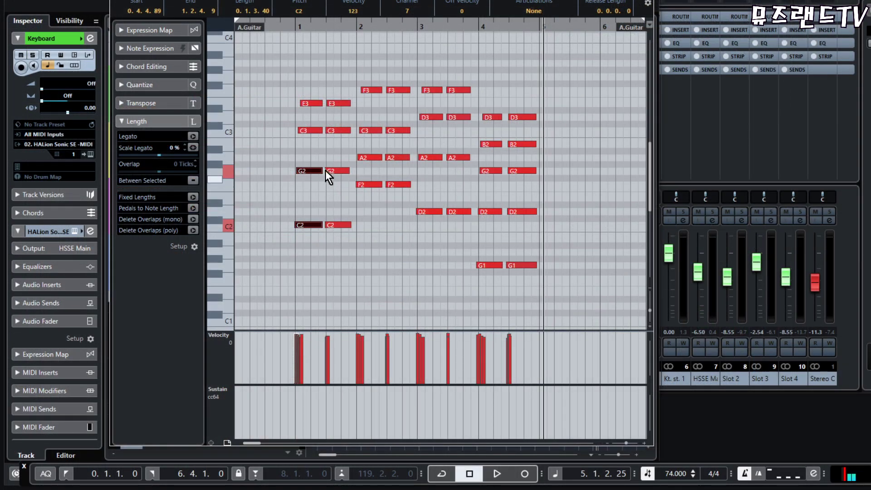
Step: Reopen the guitar part together with the bass, and highlight all guitar chords and all bass notes in turn
key("Return")
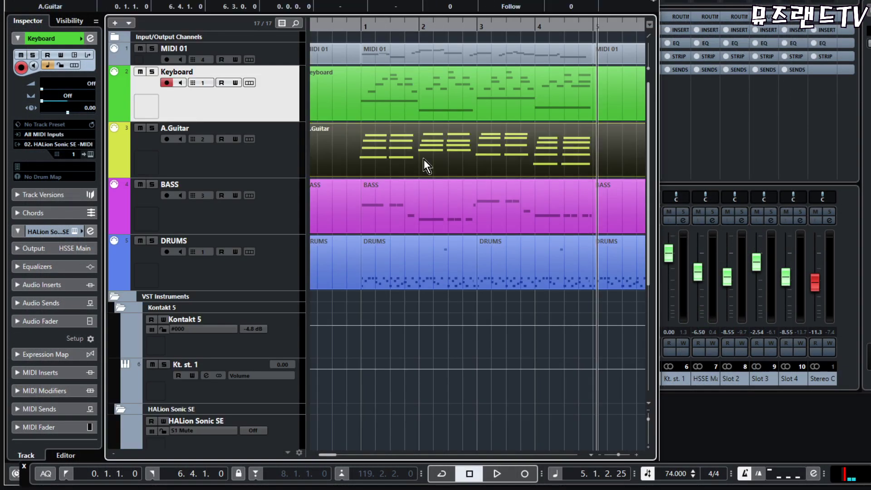
double_click(424, 160)
left_click_drag(429, 186, 552, 254)
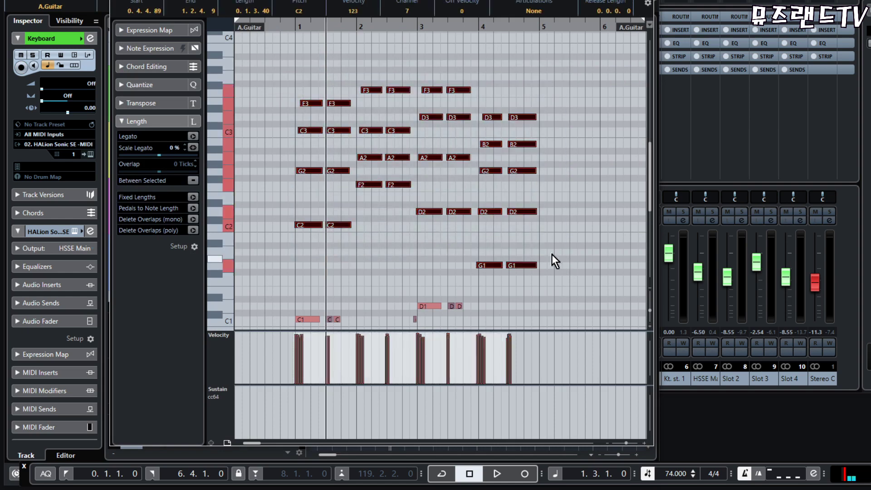
scroll(415, 210, "down", 5)
left_click_drag(283, 113, 560, 245)
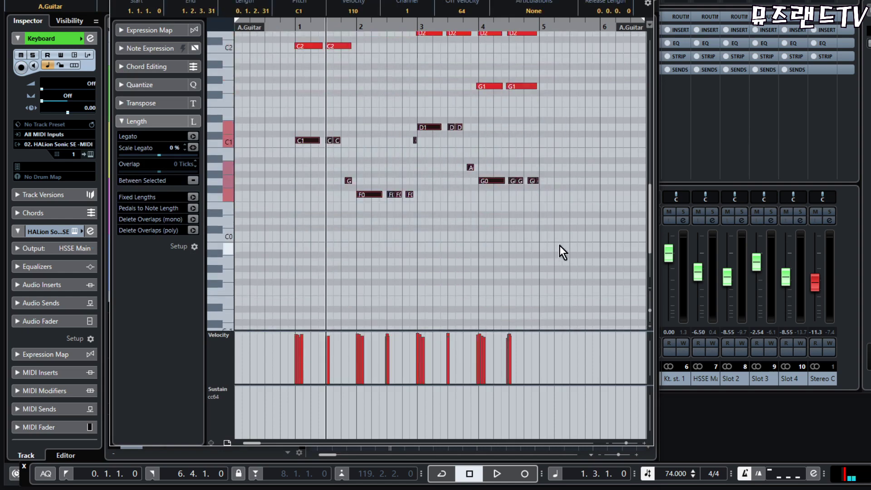
Step: Examine the gap between the guitar chords and the bass notes in bars 1 and 2, mainly from F2 down to F0
scroll(563, 245, "up", 5)
left_click_drag(282, 140, 407, 293)
left_click_drag(364, 137, 398, 286)
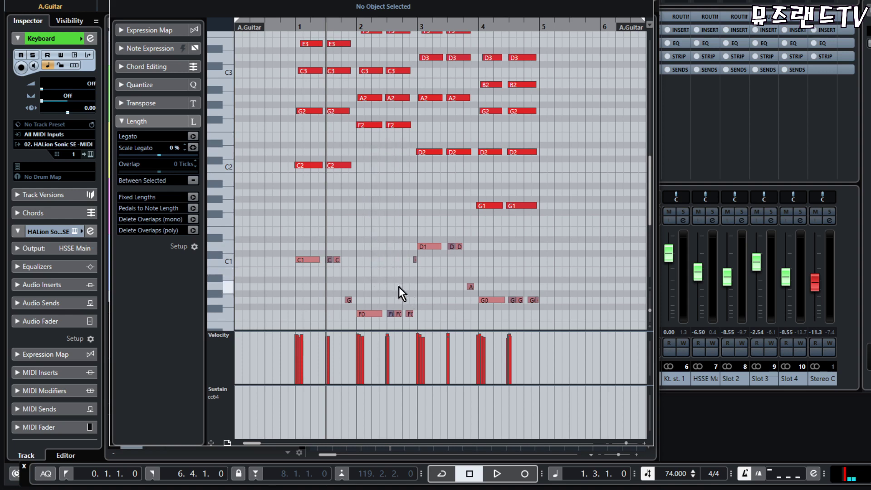
left_click_drag(363, 138, 406, 288)
left_click(385, 137)
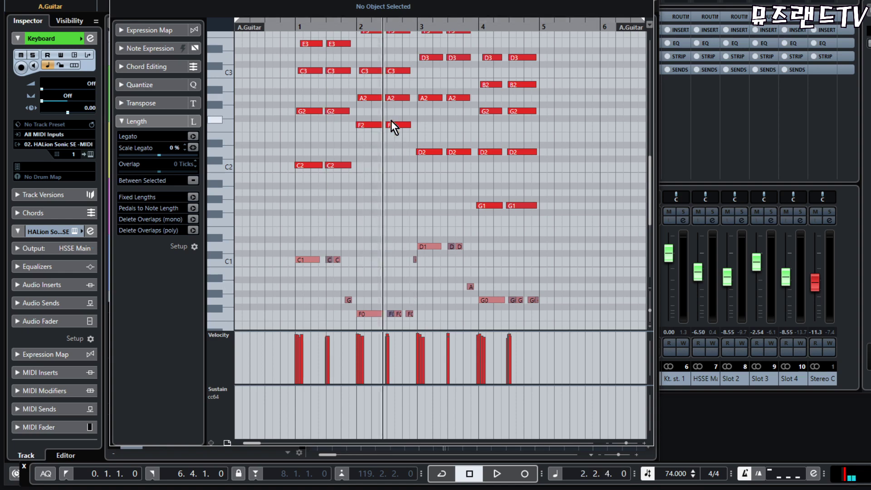
Step: Bring up the Keyboard notes, audition F1 and the bass F0 in bar 2, and highlight the F2–F1–F0 octave stack
key("Down")
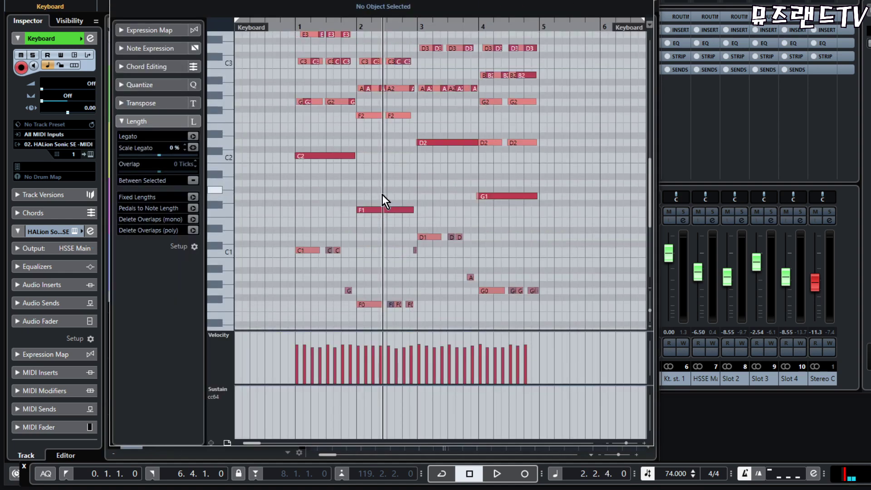
left_click(373, 209)
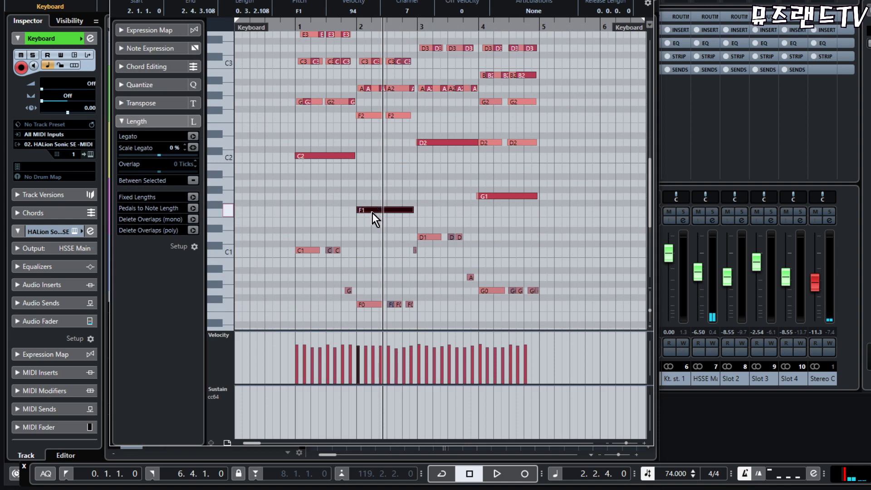
left_click(367, 305)
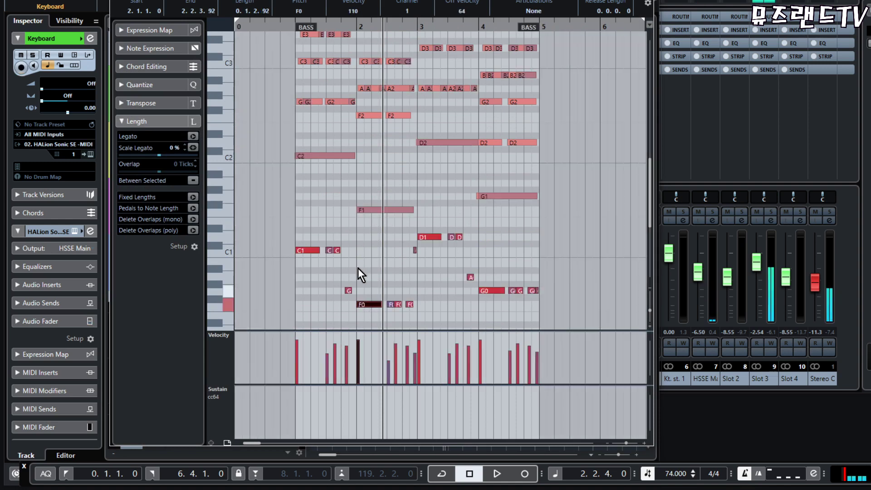
left_click(374, 210)
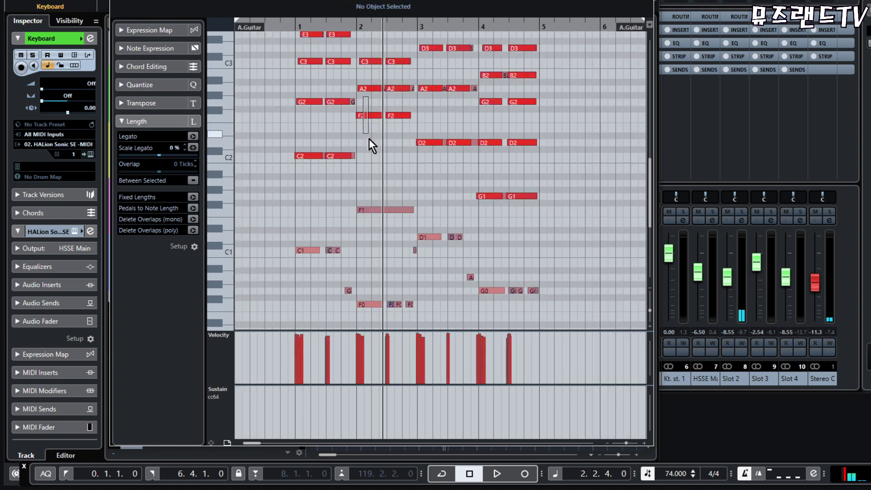
left_click(366, 210)
left_click(368, 303)
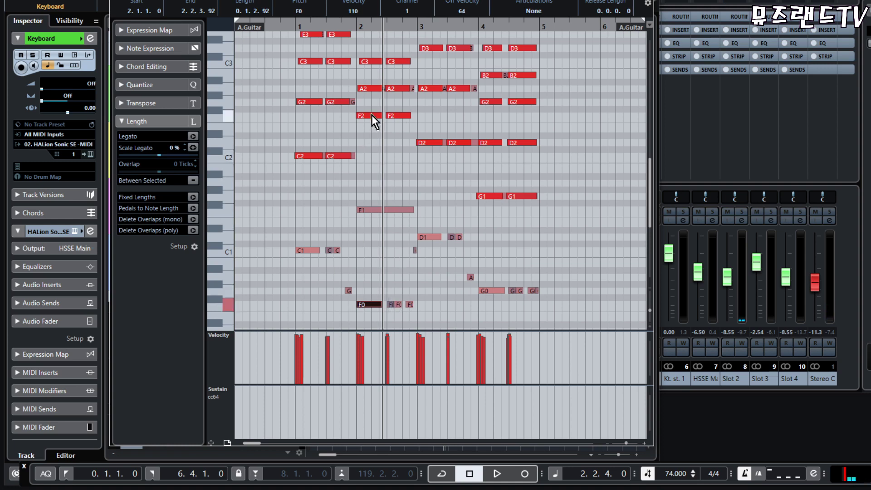
left_click_drag(366, 106, 401, 323)
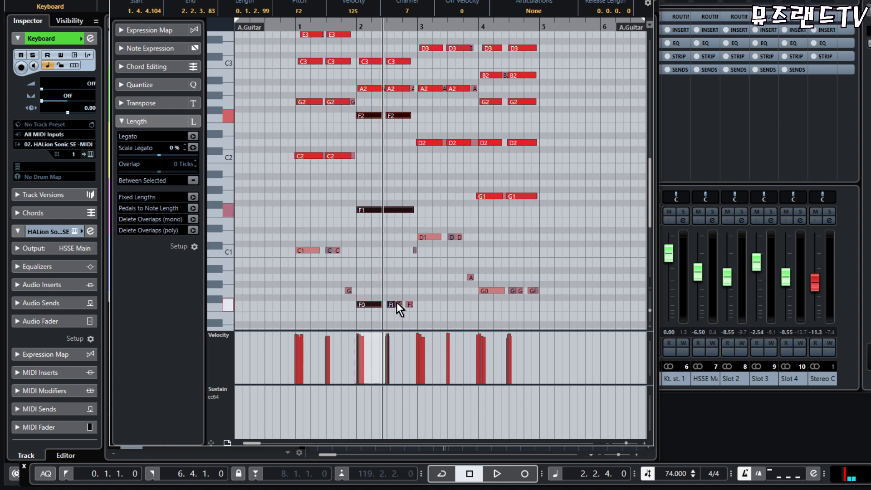
Step: Play the combined guitar, keyboard and bass from bar 1 through bar 4, and mark out their parts in the arrangement
left_click(289, 29)
key("g")
key("space")
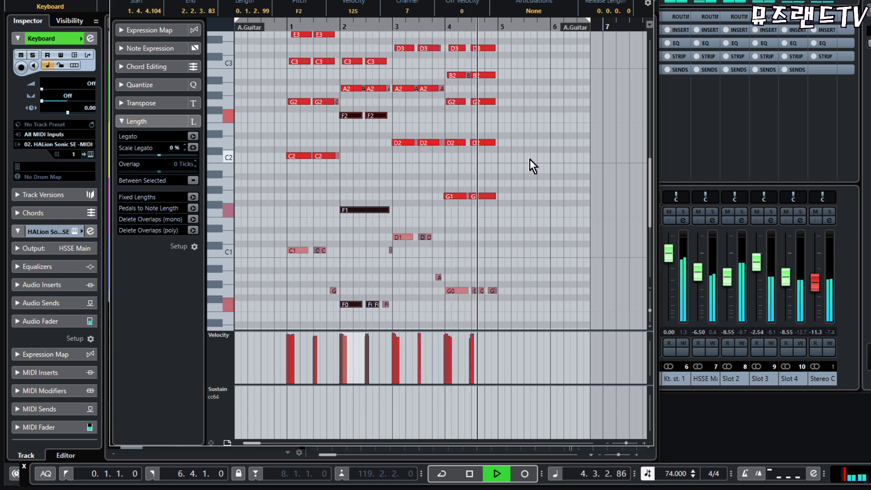
key("space")
key("ctrl+e")
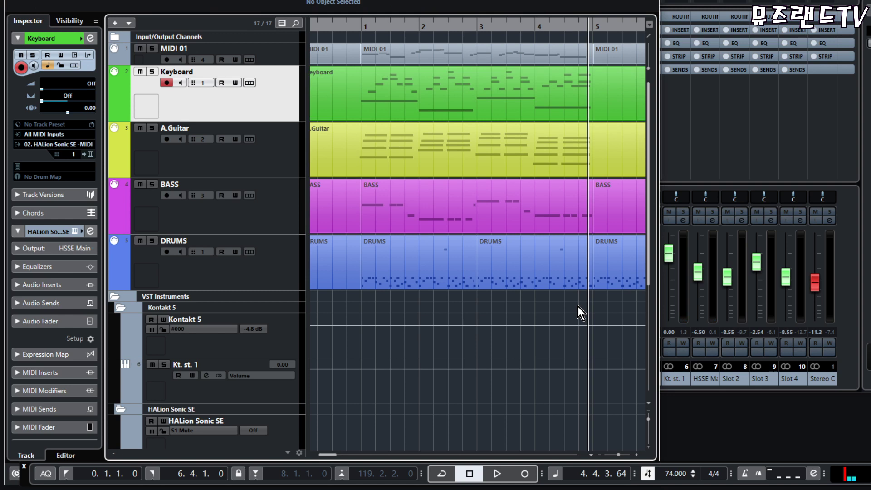
left_click_drag(566, 91, 462, 207)
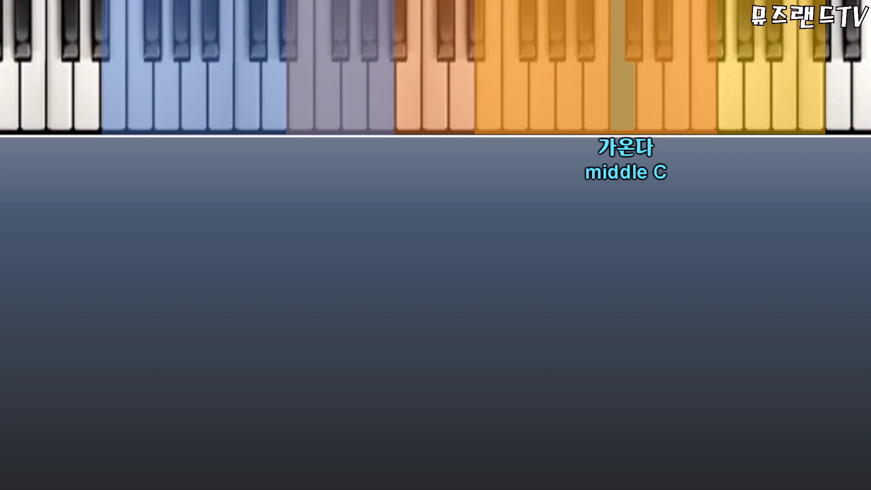
left_click_drag(623, 74, 629, 67)
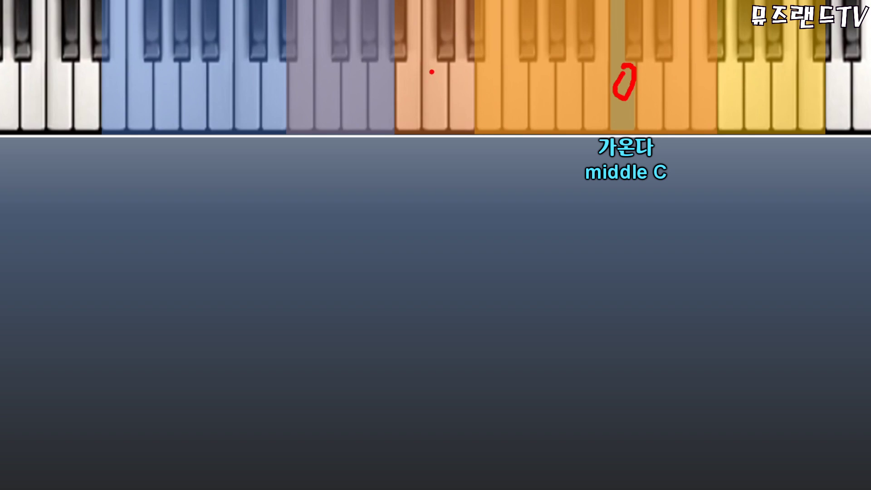
mouse_move(432, 74)
left_mouse_down()
mouse_move(431, 93)
mouse_move(434, 81)
left_mouse_up()
mouse_move(484, 147)
left_mouse_down()
mouse_move(457, 148)
mouse_move(294, 59)
mouse_move(497, 90)
mouse_move(480, 147)
left_mouse_up()
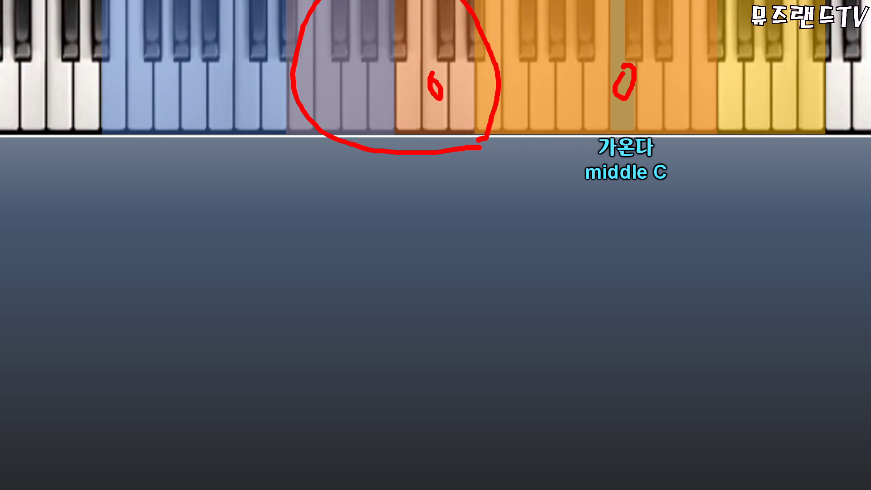
key("ctrl+z")
mouse_move(478, 142)
left_mouse_down()
mouse_move(410, 139)
mouse_move(482, 141)
mouse_move(457, 155)
left_mouse_up()
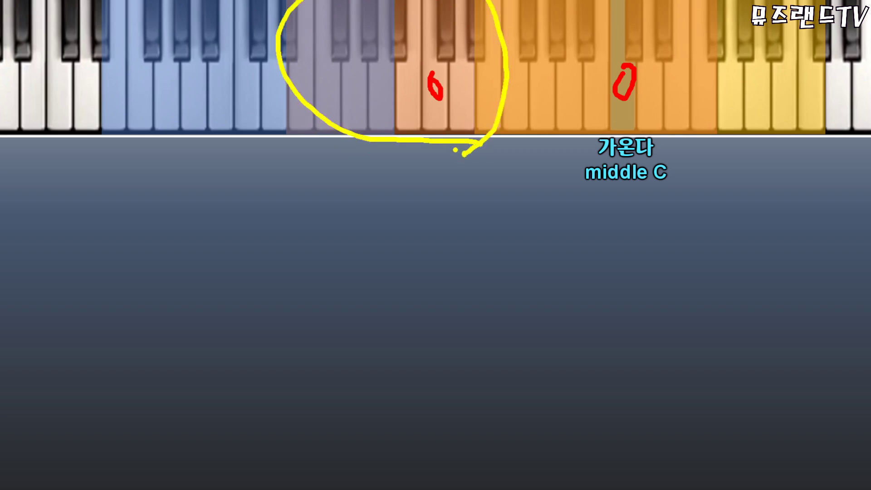
mouse_move(347, 0)
left_mouse_down()
mouse_move(318, 166)
mouse_move(43, 166)
mouse_move(24, 1)
left_mouse_up()
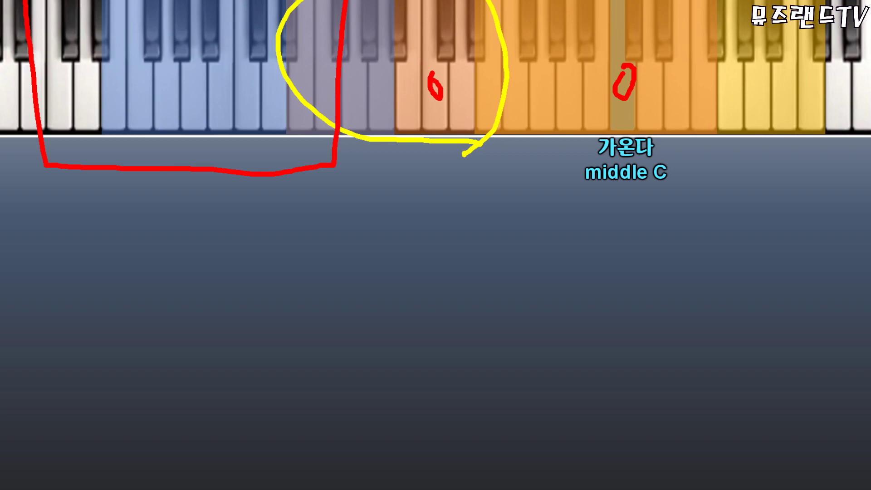
mouse_move(504, 0)
left_mouse_down()
mouse_move(498, 75)
mouse_move(723, 176)
mouse_move(870, 171)
left_mouse_up()
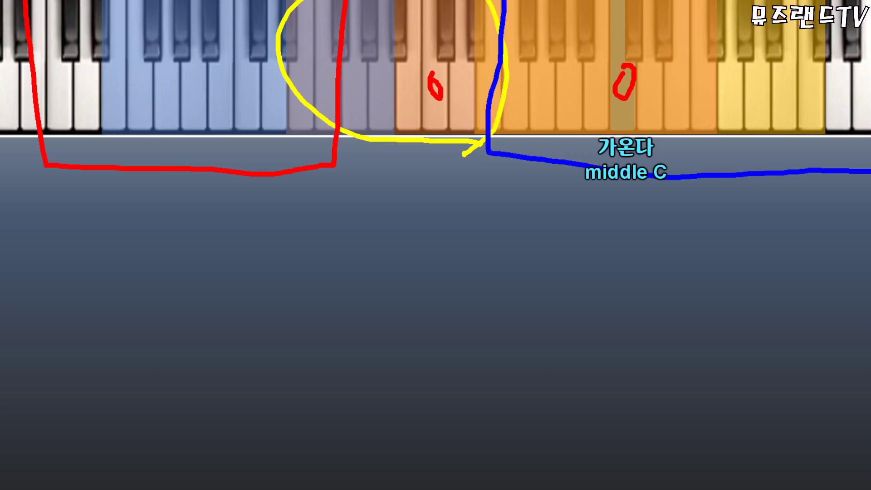
mouse_move(550, 206)
left_mouse_down()
mouse_move(583, 220)
mouse_move(551, 246)
left_mouse_up()
mouse_move(703, 206)
left_mouse_down()
mouse_move(715, 255)
mouse_move(696, 247)
left_mouse_up()
left_click(753, 225)
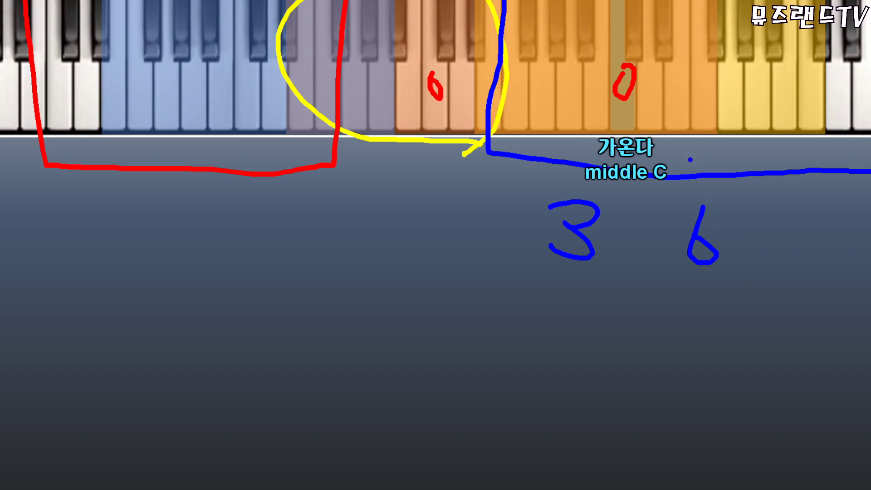
mouse_move(782, 1)
left_mouse_down()
mouse_move(776, 261)
mouse_move(169, 274)
mouse_move(145, 1)
left_mouse_up()
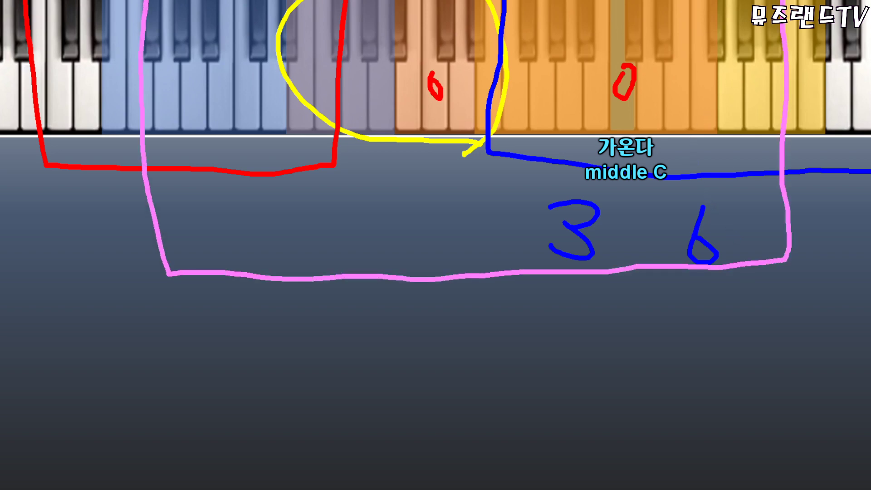